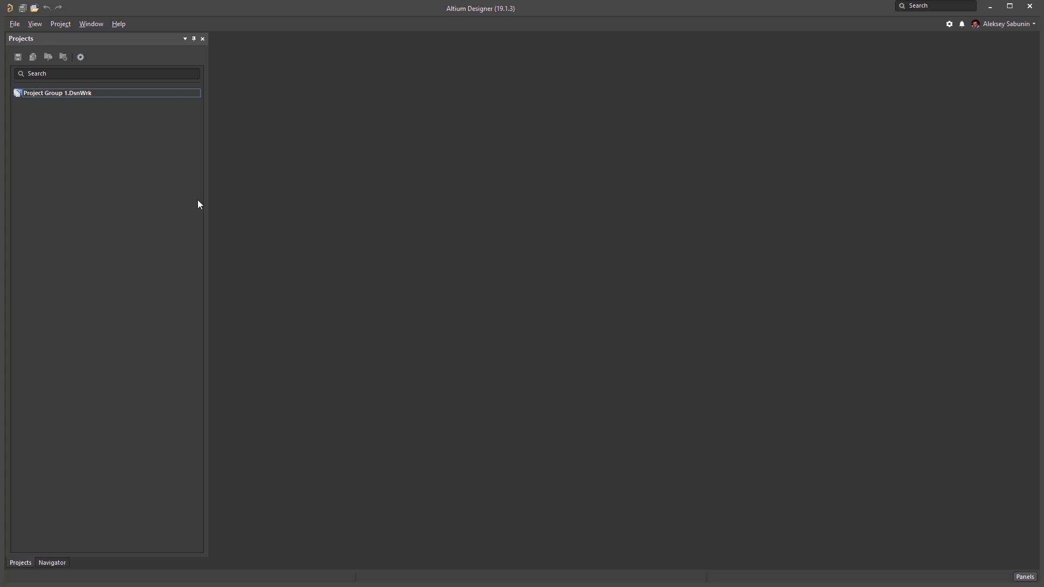
Open the Kame_FMU project from the April 2019 server location.
left_click(14, 26)
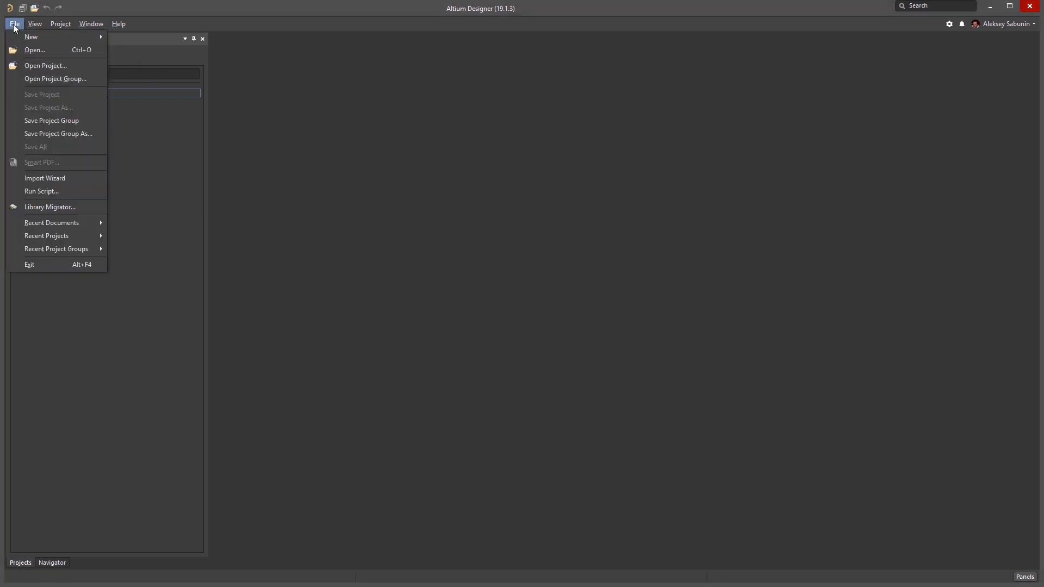
left_click(63, 65)
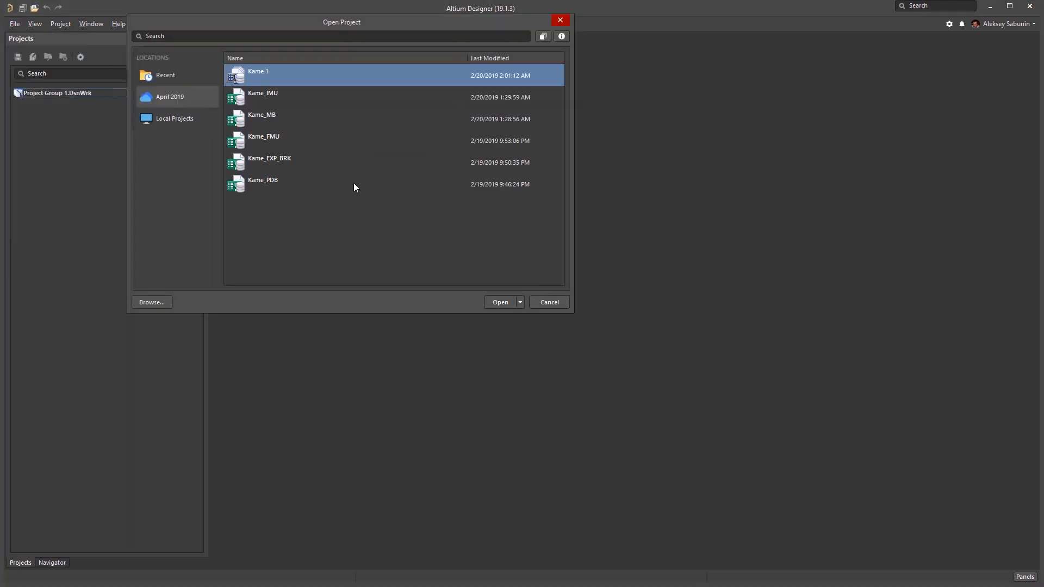
left_click_drag(408, 45, 560, 127)
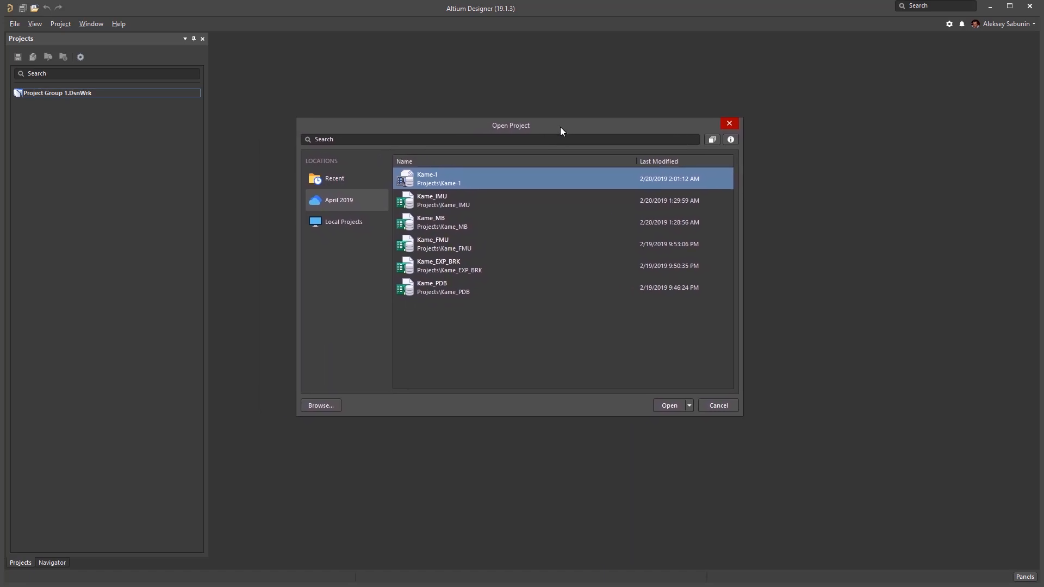
left_click(349, 228)
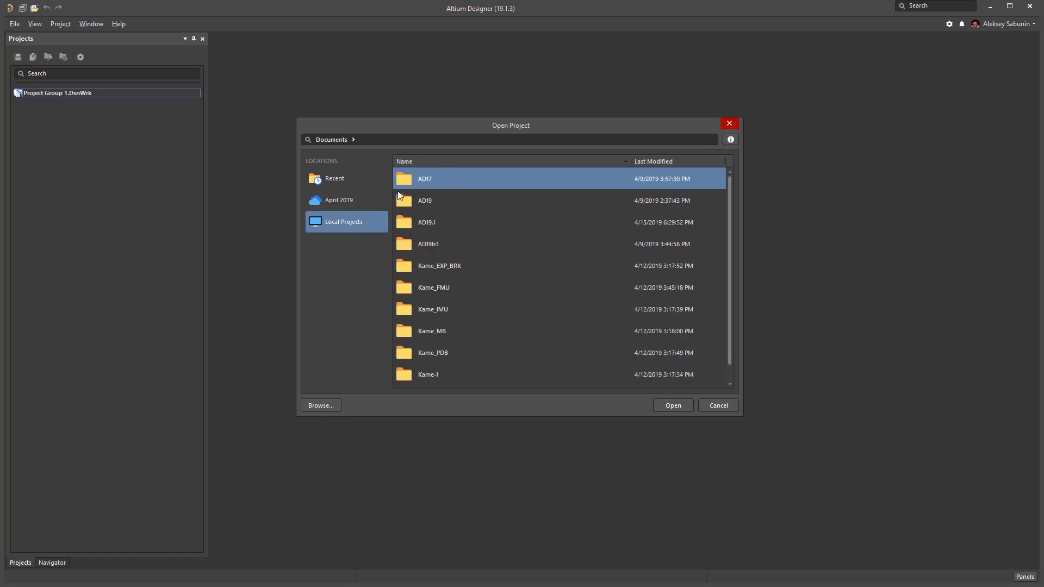
left_click(343, 200)
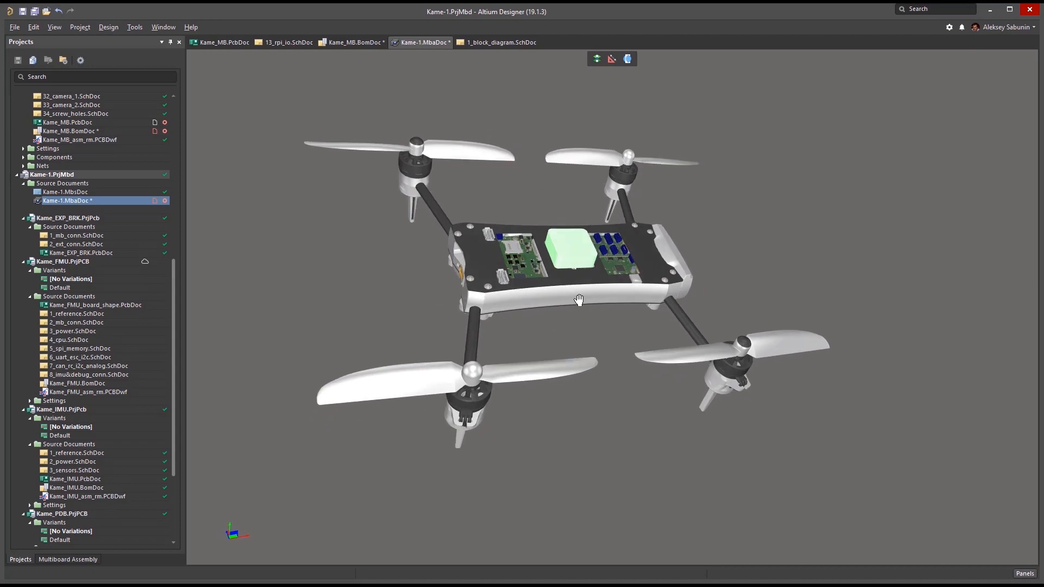
mouse_move(579, 300)
right_mouse_down("shift")
mouse_move(578, 203)
mouse_move(503, 189)
mouse_move(473, 245)
mouse_move(579, 298)
right_mouse_up("shift")
scroll(578, 298, "up", 5, "ctrl")
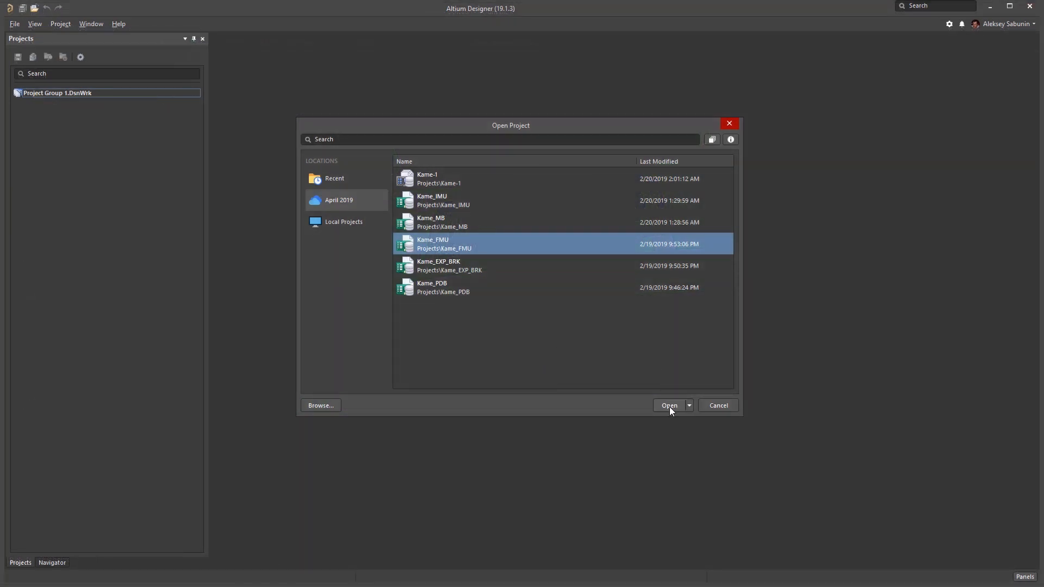
left_click(689, 406)
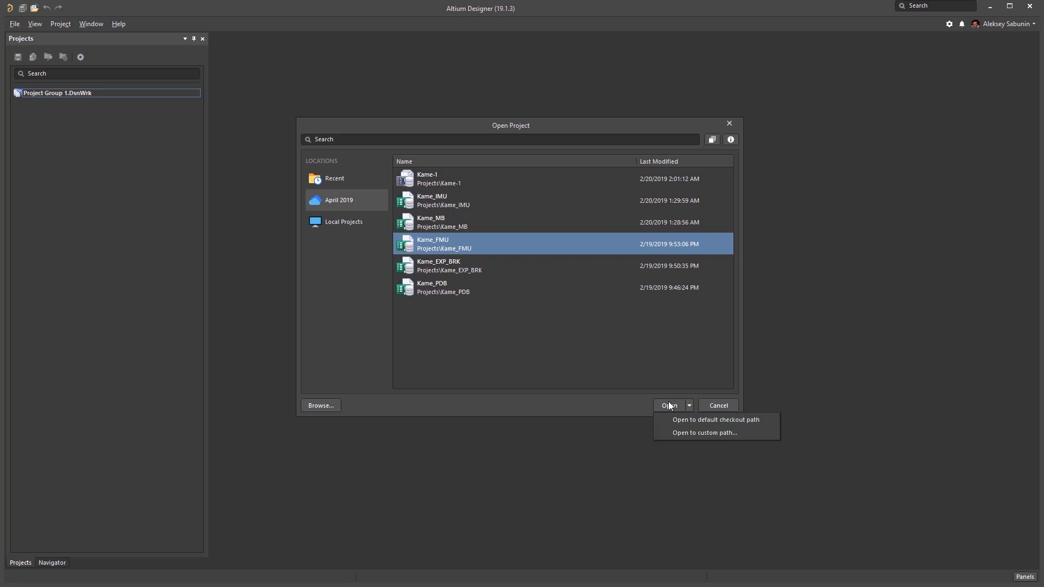
left_click(671, 406)
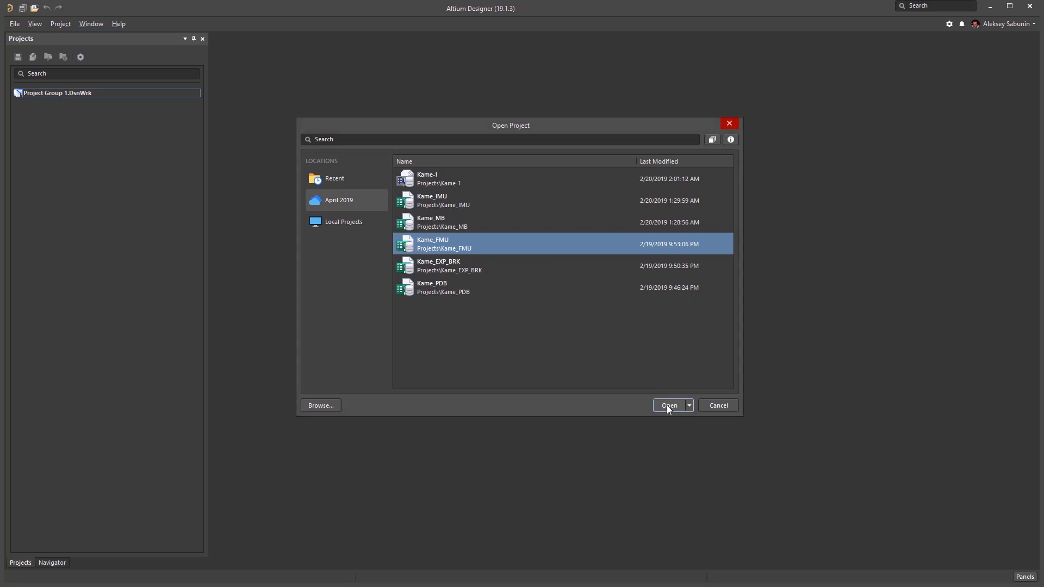
left_click(668, 406)
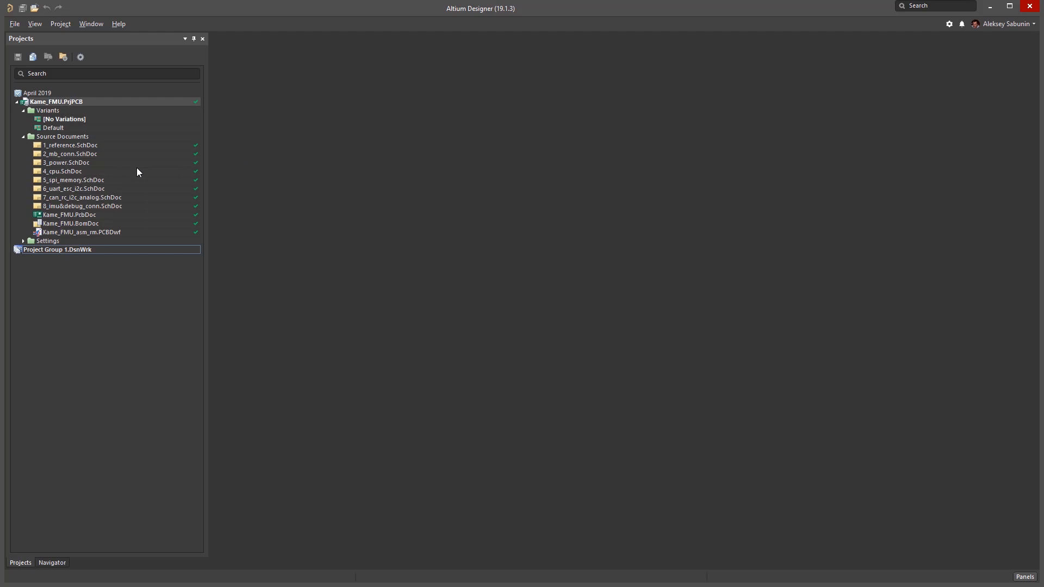
Open the 2_mb_conn.SchDoc schematic from the project's source documents and bring the FMU_B connector area into view.
double_click(92, 154)
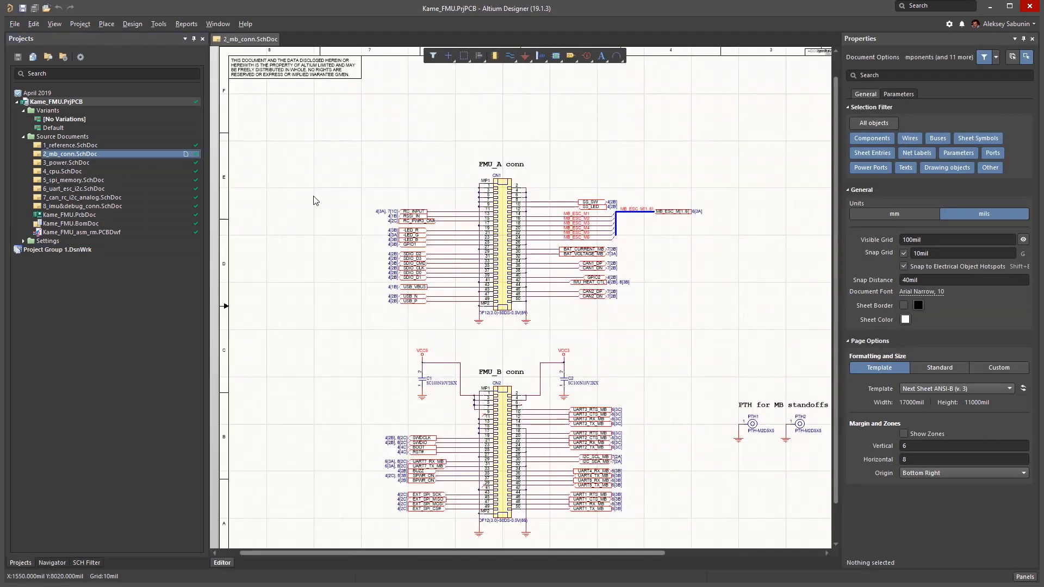
right_click_drag(656, 350, 560, 215)
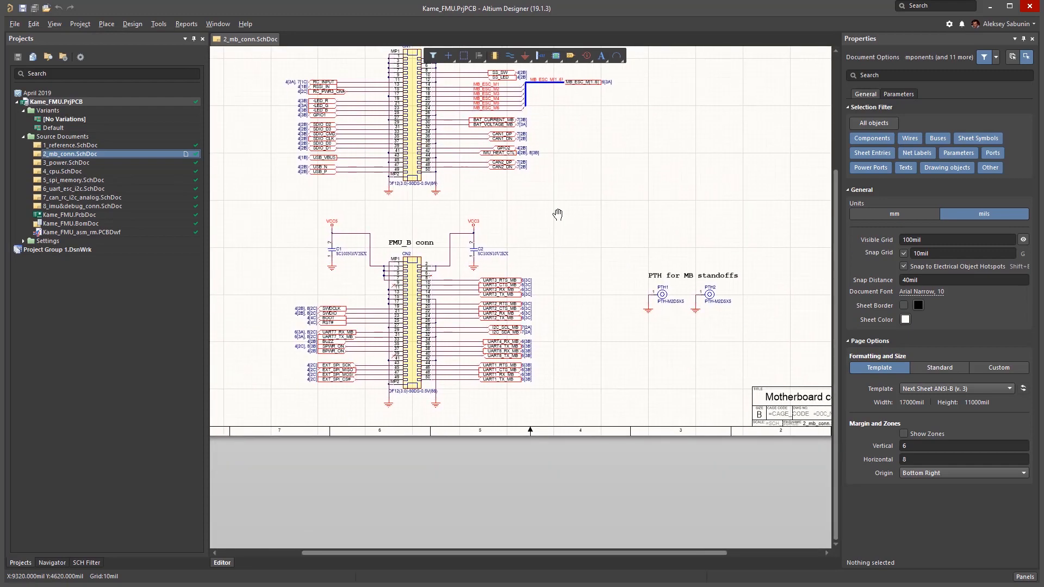
scroll(479, 256, "up", 4, "ctrl")
right_click_drag(466, 261, 611, 269)
left_click(572, 232)
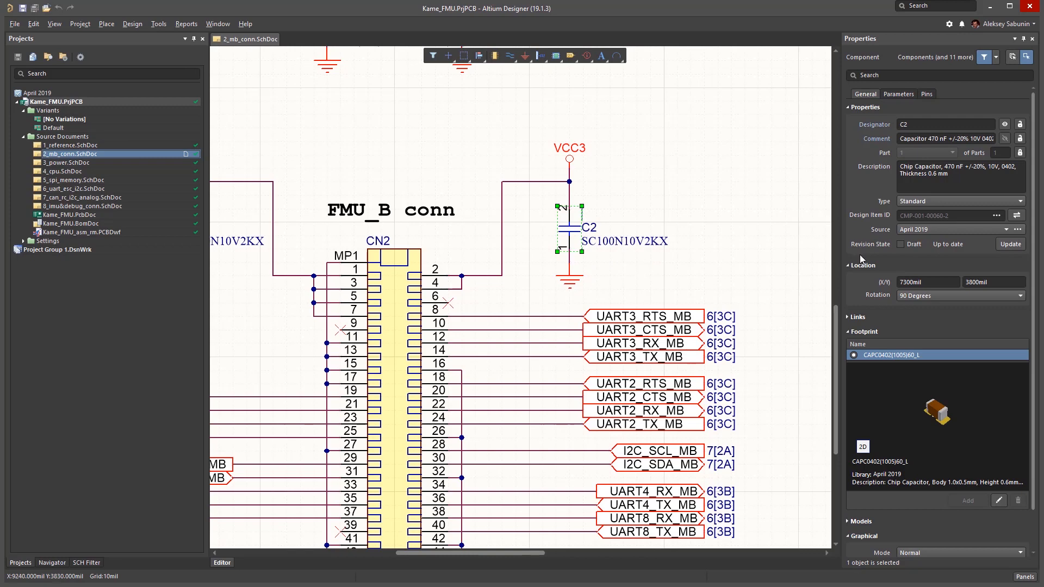
mouse_move(697, 242)
right_mouse_down()
mouse_move(719, 239)
mouse_move(711, 254)
right_mouse_up()
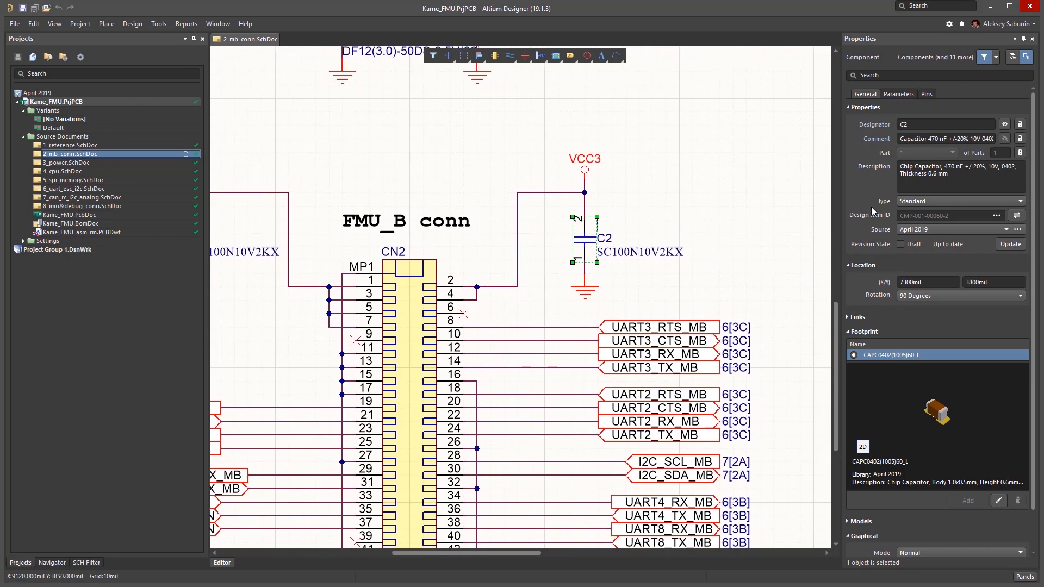
left_click(997, 217)
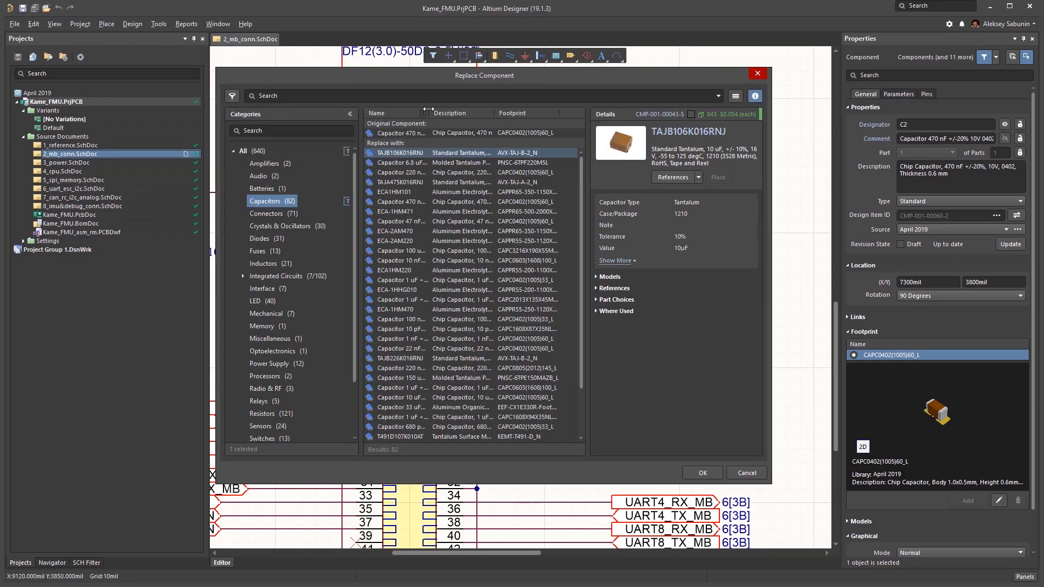
left_click_drag(428, 109, 447, 110)
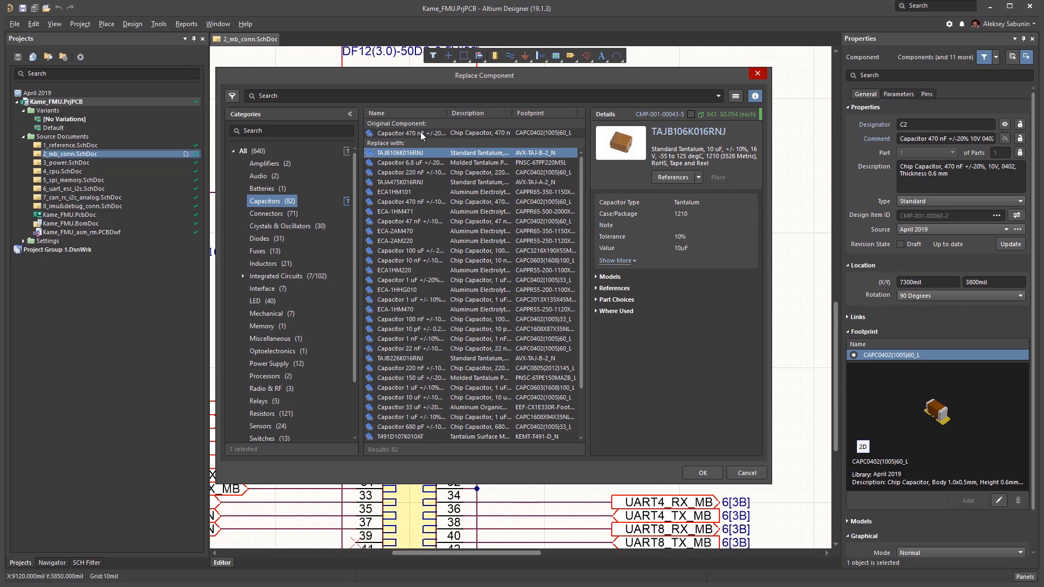
left_click(395, 203)
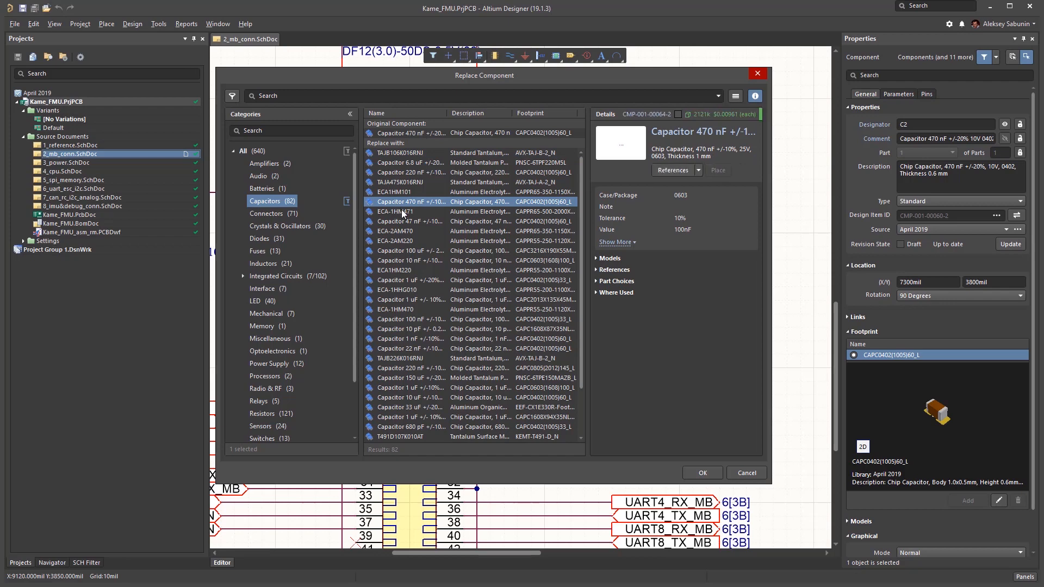
left_click(410, 369)
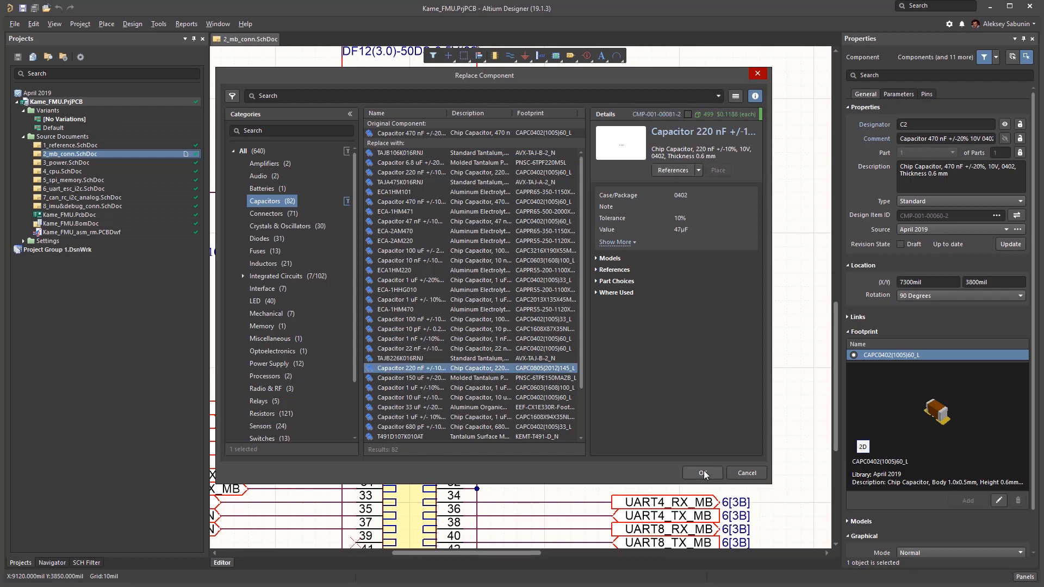
left_click(703, 473)
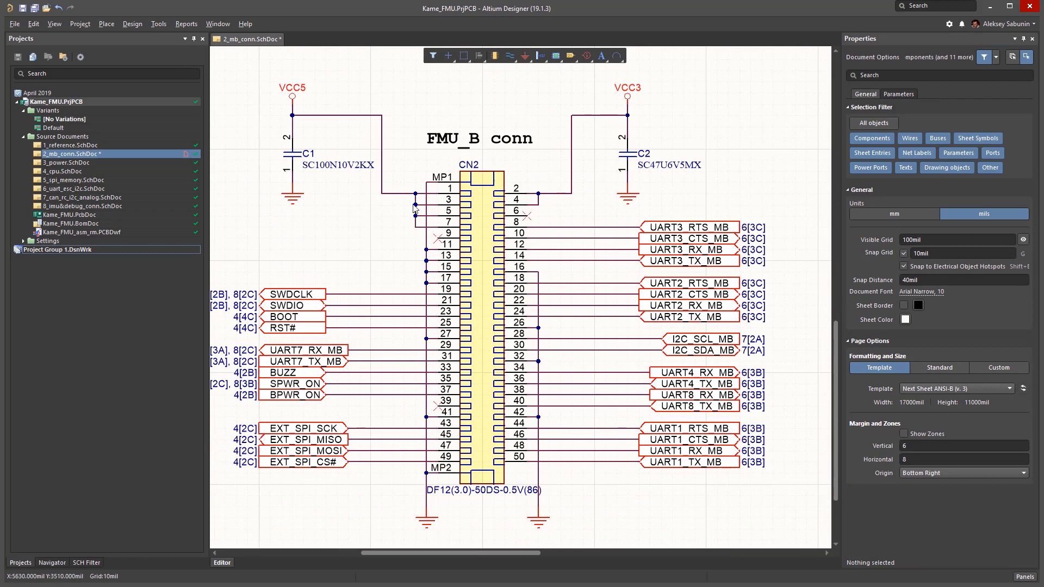
Update connector CN2 to its latest library revision.
left_click(483, 208)
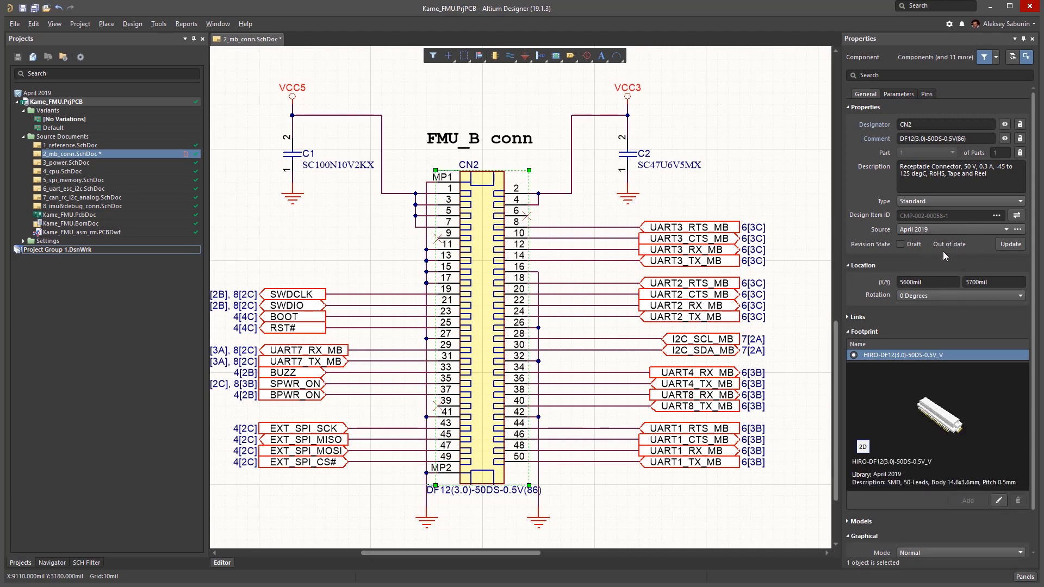
left_click(1012, 245)
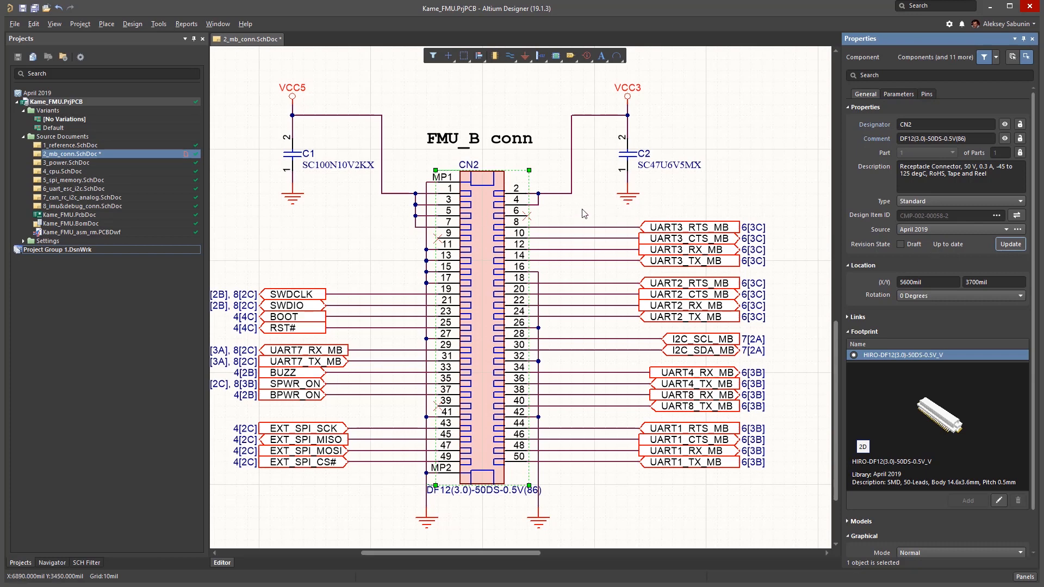
scroll(581, 218, "up", 3)
scroll(564, 239, "down", 5, "ctrl")
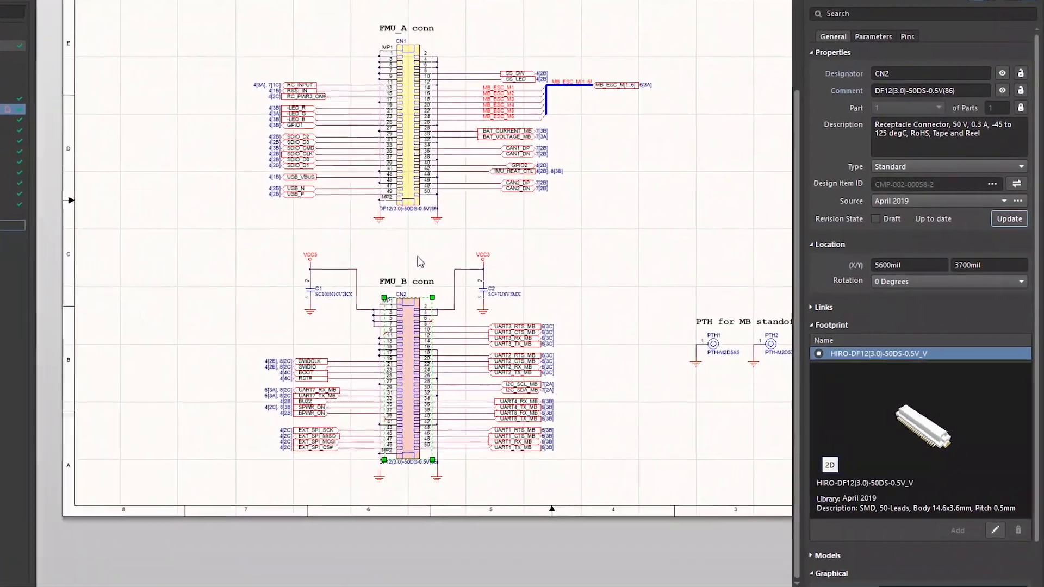
Compare the revision states of connectors CN2 and CN1 in their component properties.
left_click(484, 271)
scroll(489, 207, "up", 1, "ctrl")
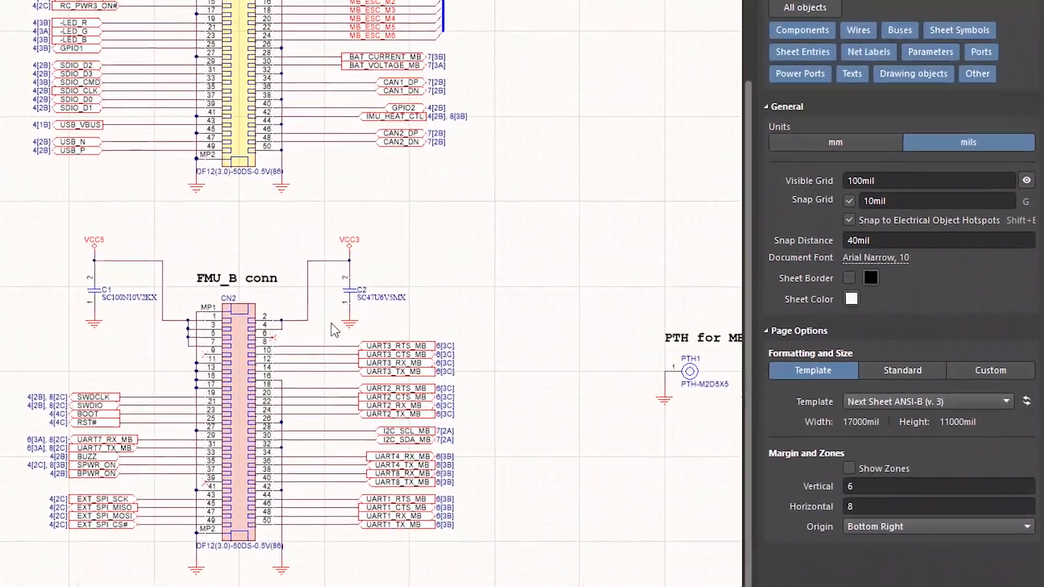
left_click(224, 344)
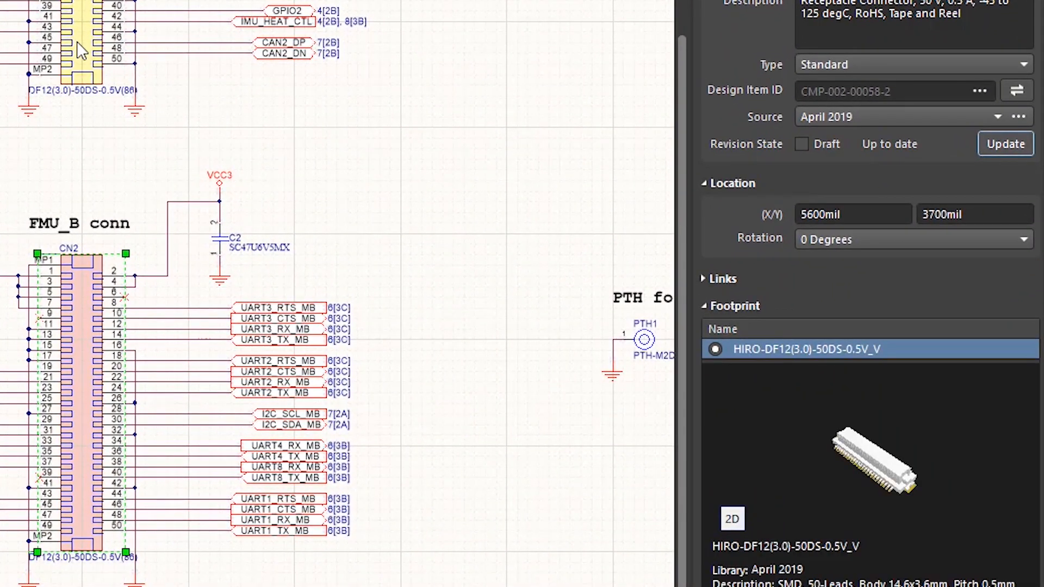
left_click(81, 52)
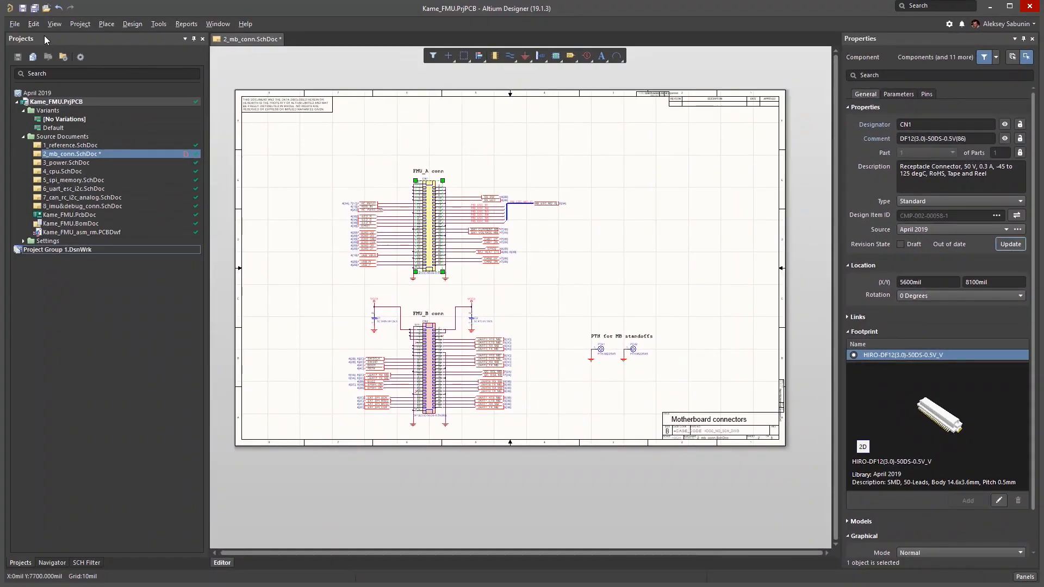
Save the 2_mb_conn.SchDoc schematic and check its version control status in the project.
left_click(23, 7)
mouse_move(197, 159)
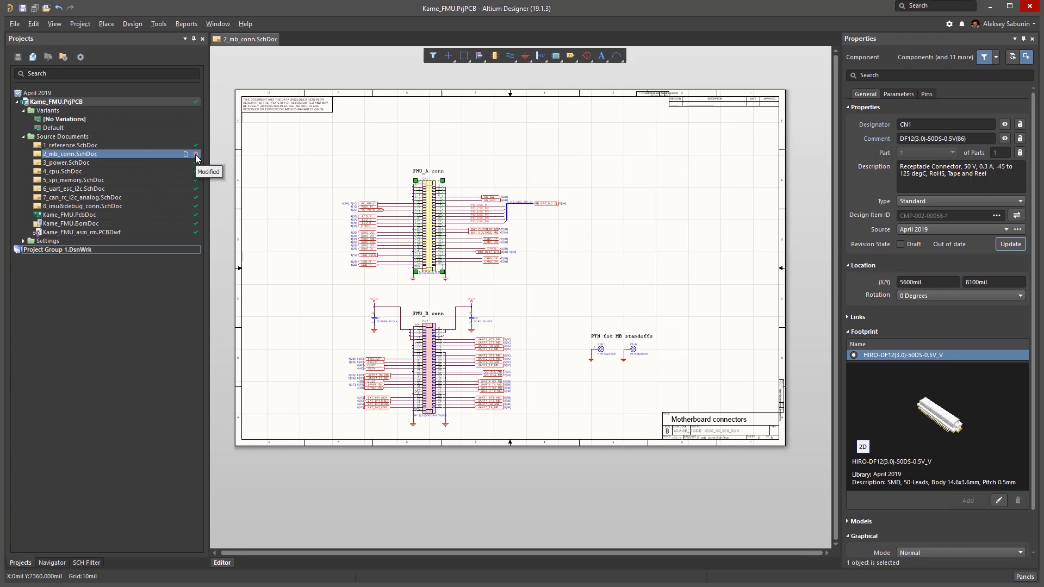
right_click_drag(355, 146, 359, 172)
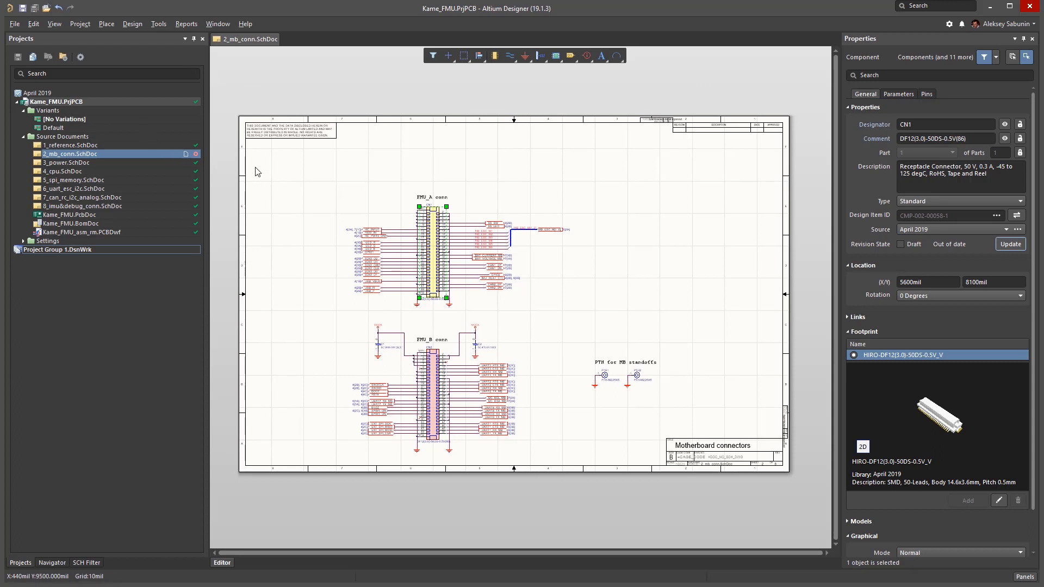
Commit and push the whole Kame_FMU project to version control with the comment "2 parts were modified".
right_click(102, 102)
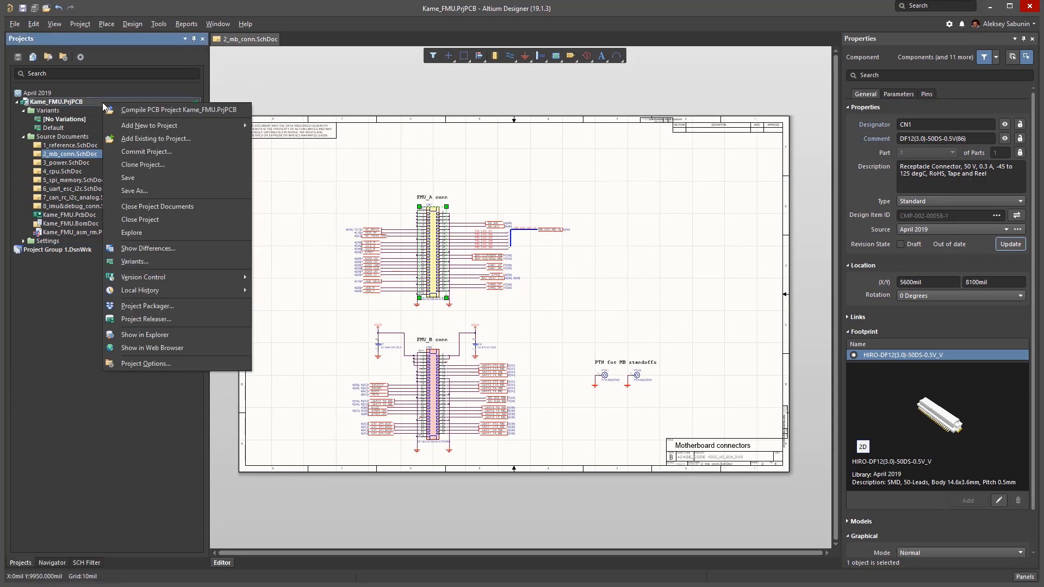
mouse_move(172, 278)
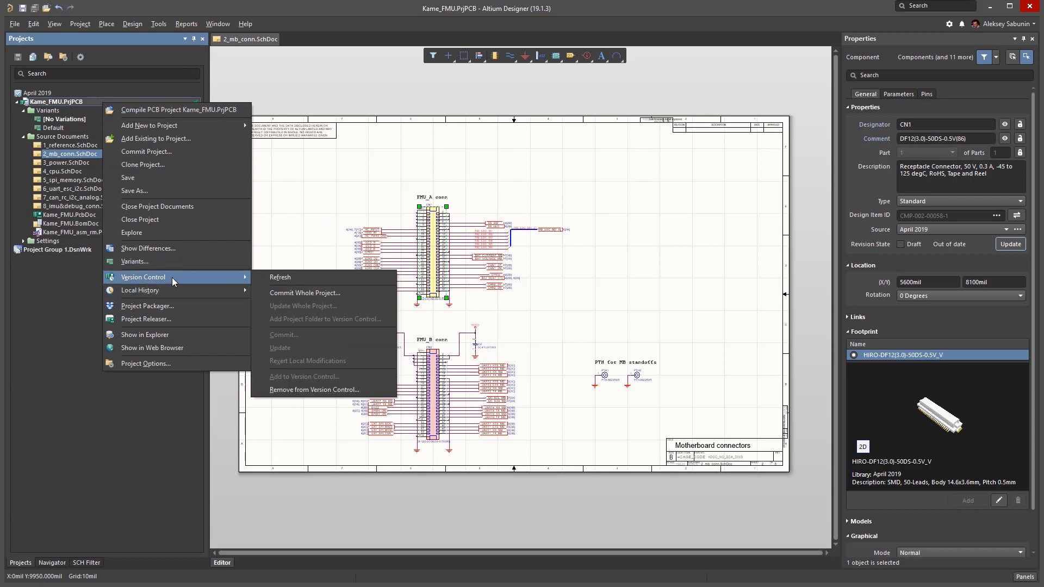
left_click(330, 296)
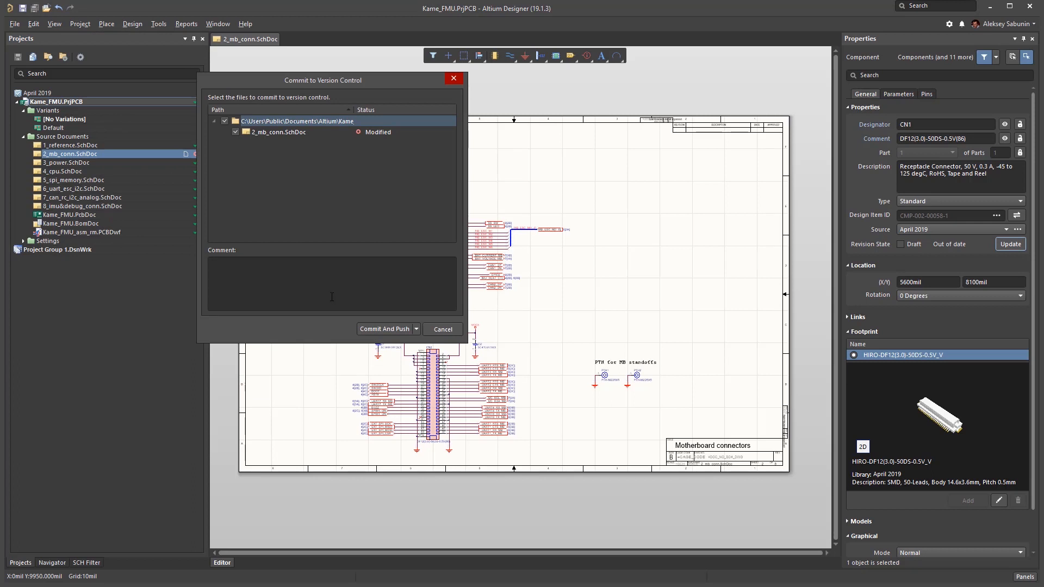
left_click(263, 275)
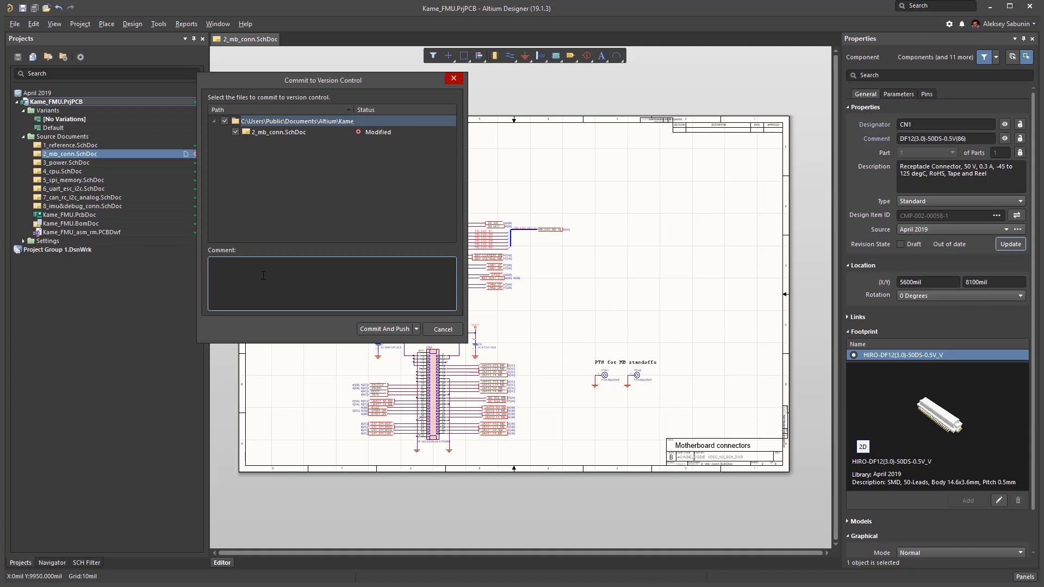
type("2 parts were modified")
left_click(398, 328)
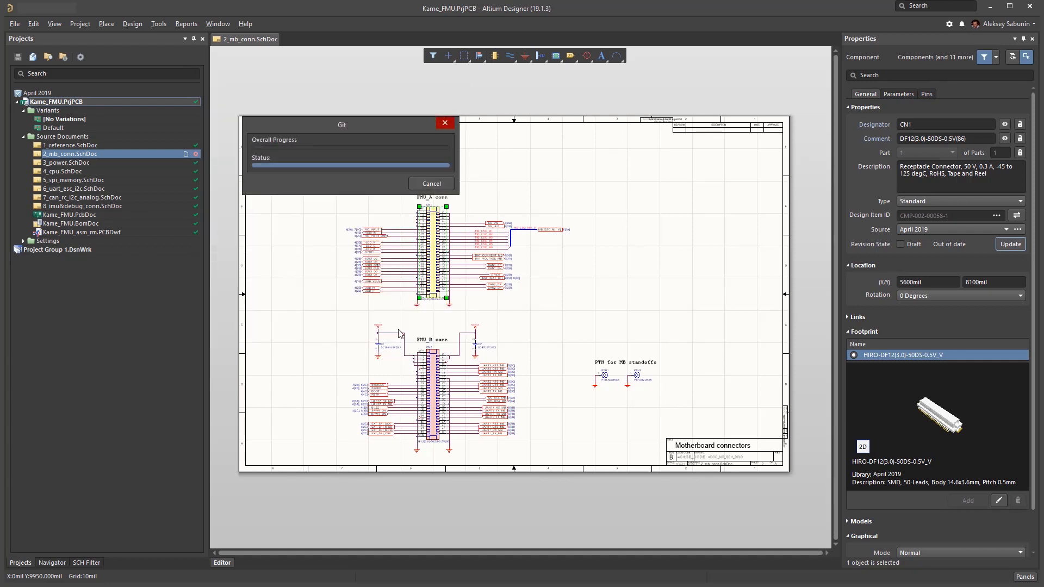